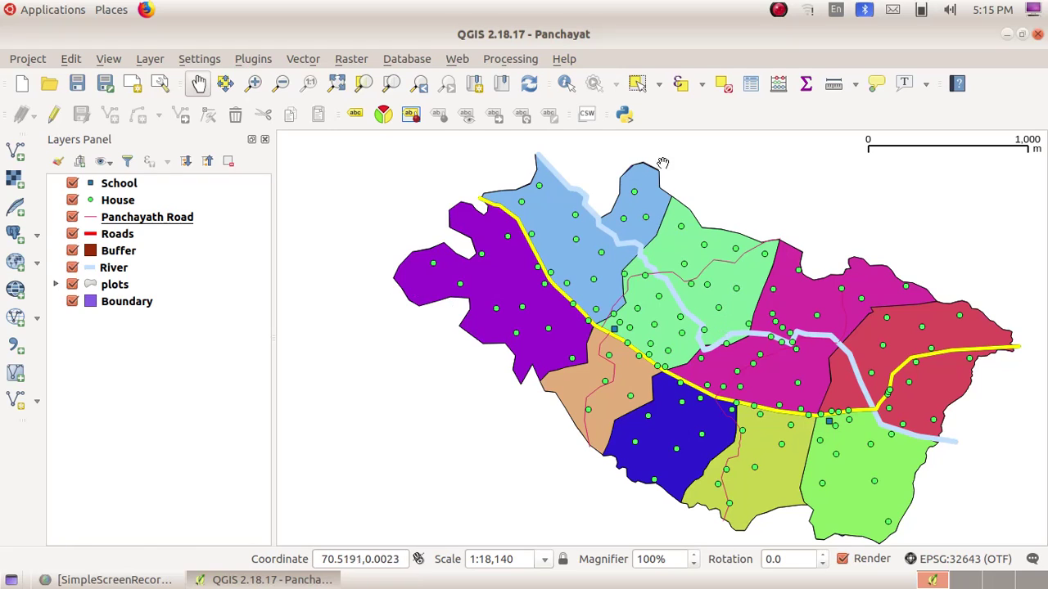
# Create a new print composer and enter 'My Map' as its title.
pyautogui.click(27, 61)
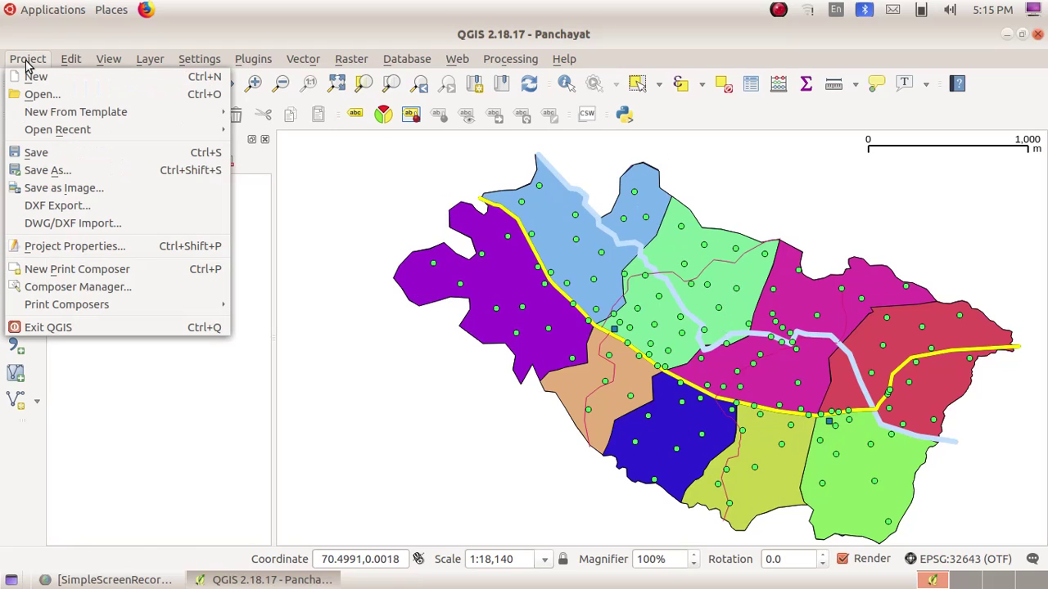
pyautogui.click(91, 270)
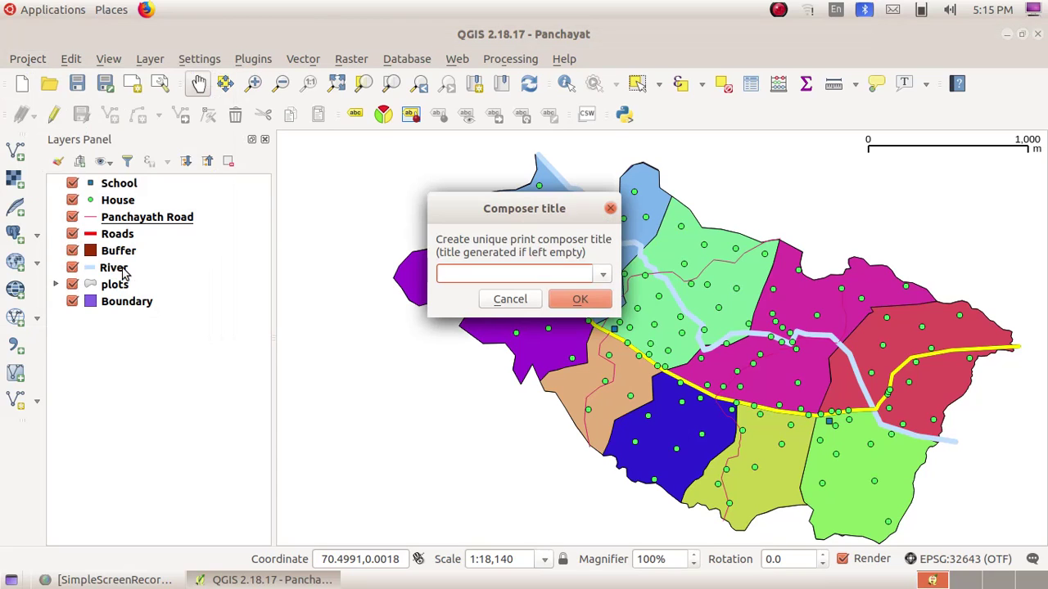
pyautogui.write('My Map')
# Confirm the composer title, then draw and resize a district map frame filling most of the page.
pyautogui.click(579, 302)
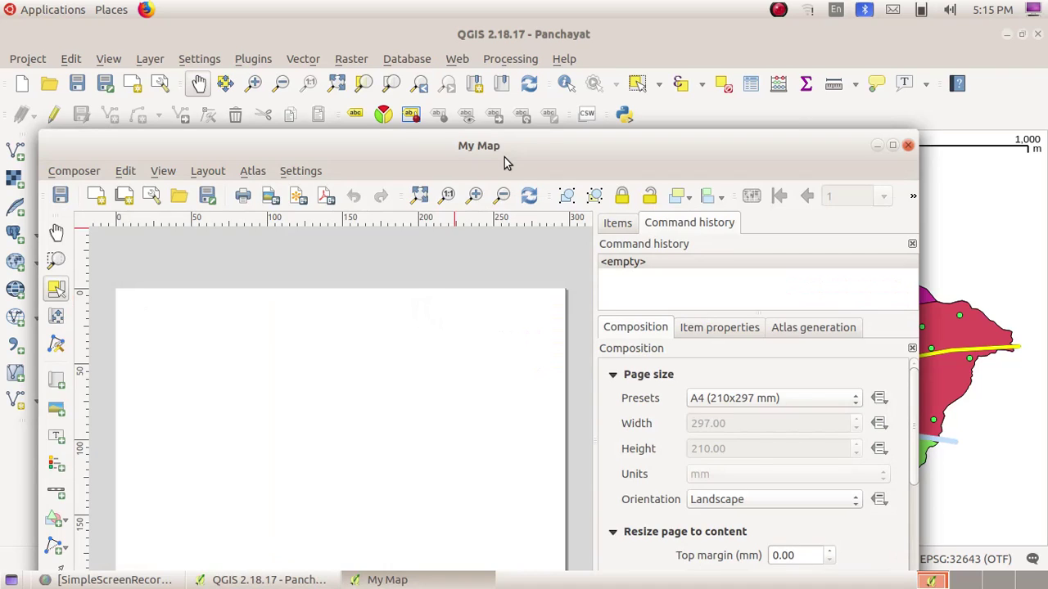
pyautogui.moveTo(505, 158); pyautogui.dragTo(553, 47)
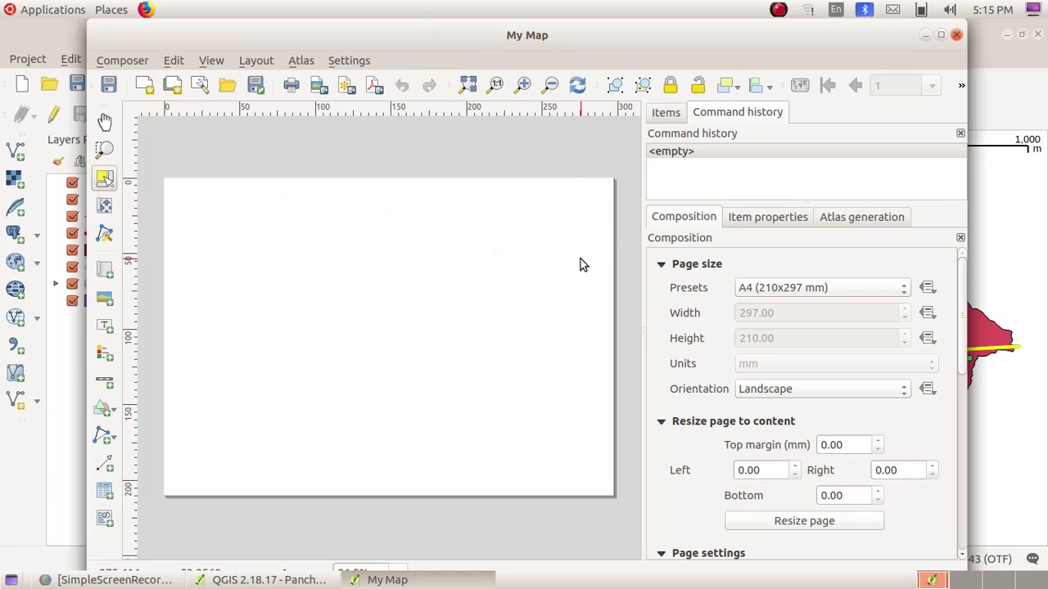
pyautogui.click(105, 273)
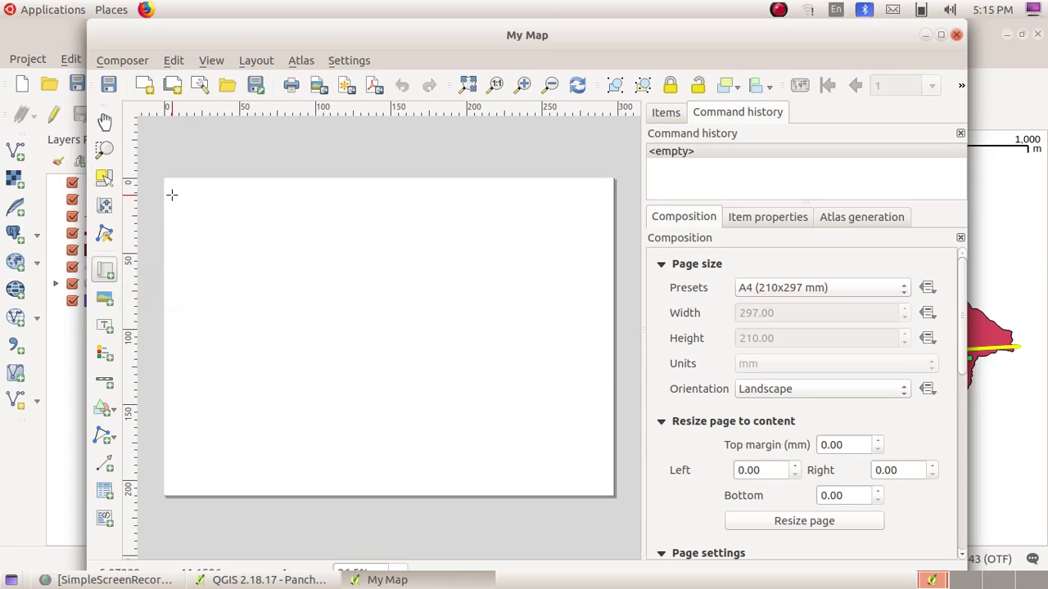
pyautogui.moveTo(172, 194); pyautogui.dragTo(582, 493)
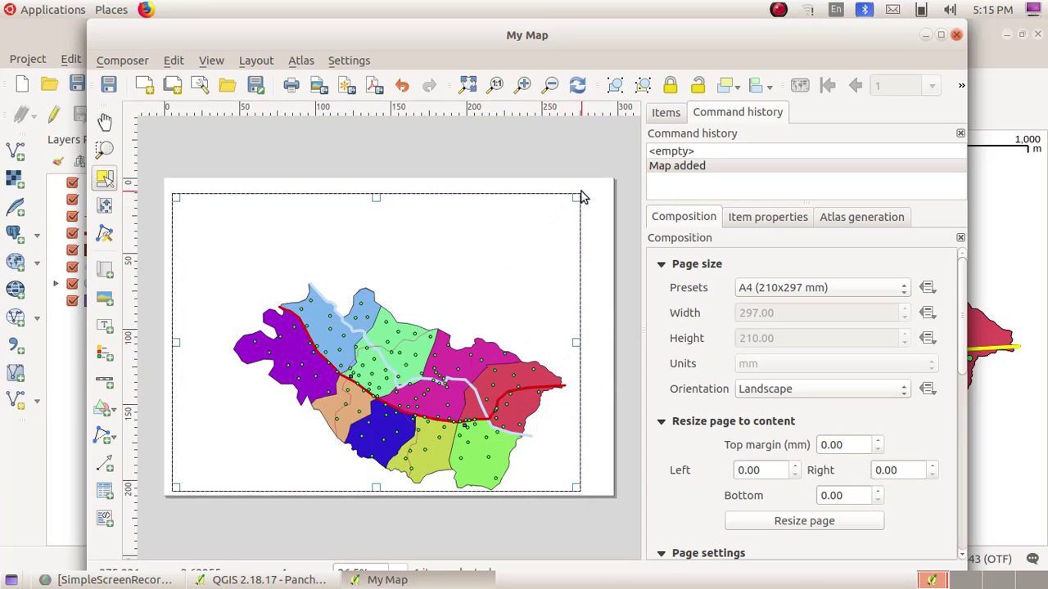
pyautogui.moveTo(576, 198); pyautogui.dragTo(568, 269)
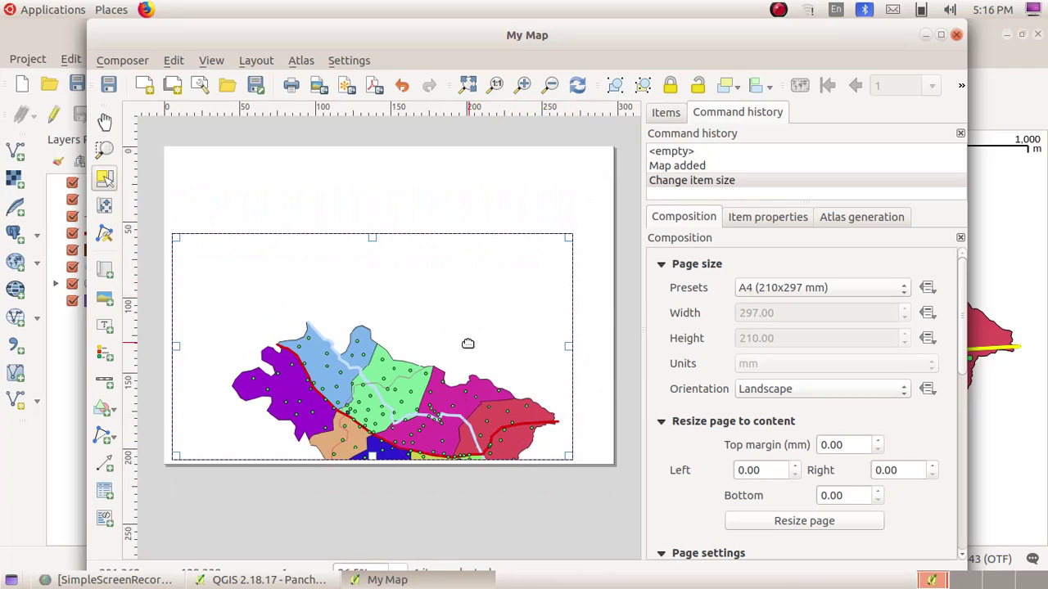
pyautogui.moveTo(472, 340); pyautogui.dragTo(475, 270)
pyautogui.moveTo(396, 412); pyautogui.dragTo(395, 488)
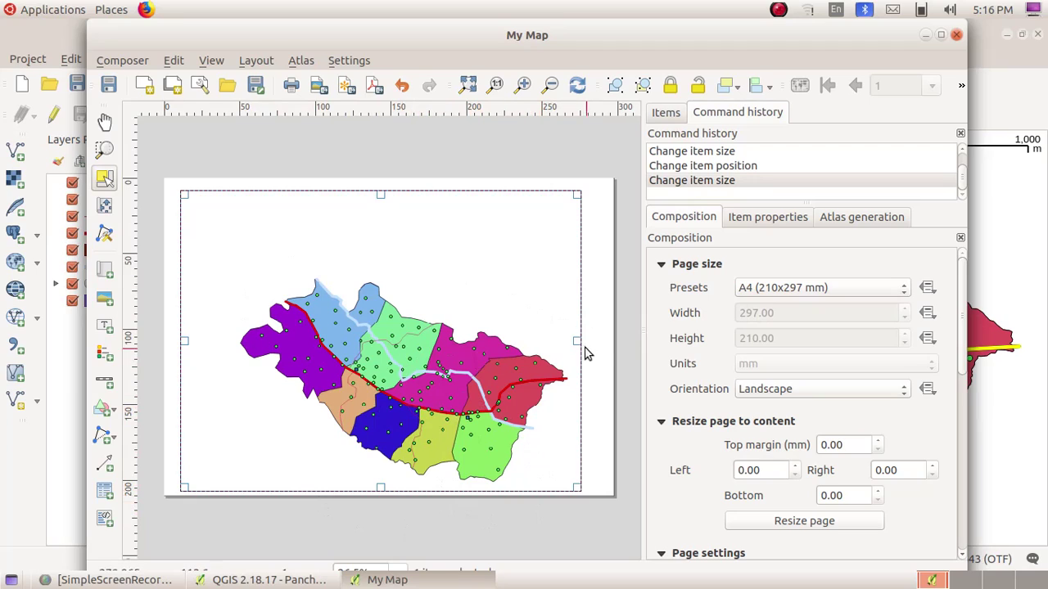
# Place a legend of the layers and plot classes 1–9 beside the map.
pyautogui.click(107, 358)
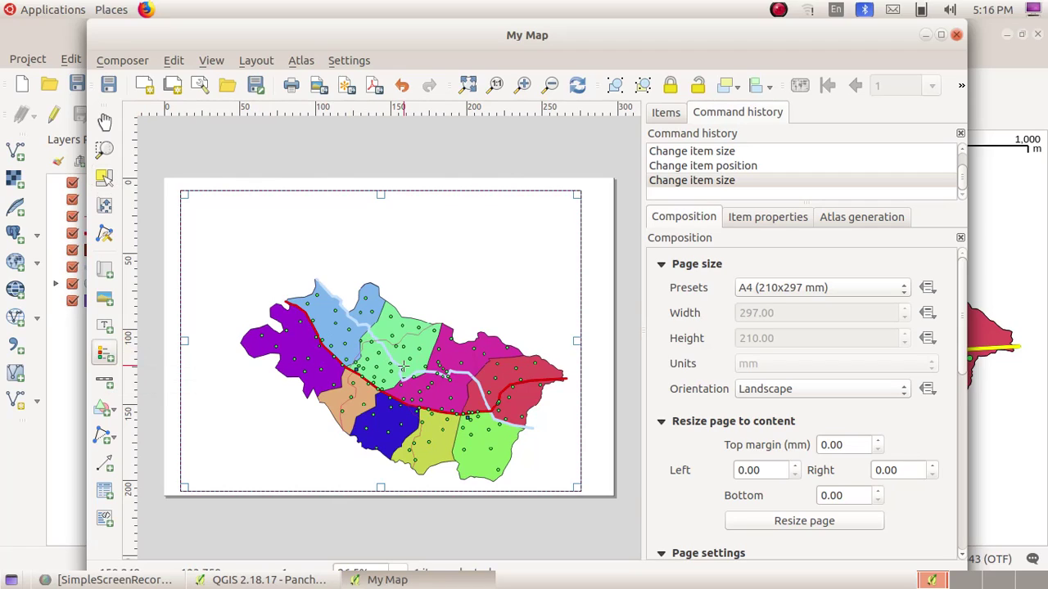
pyautogui.click(463, 383)
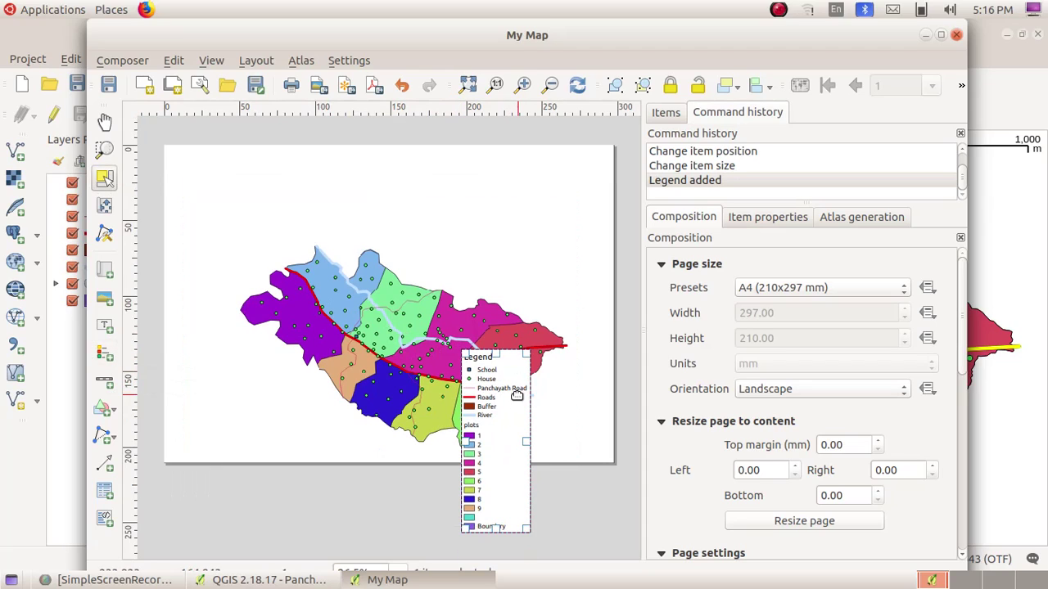
pyautogui.moveTo(517, 396); pyautogui.dragTo(587, 196)
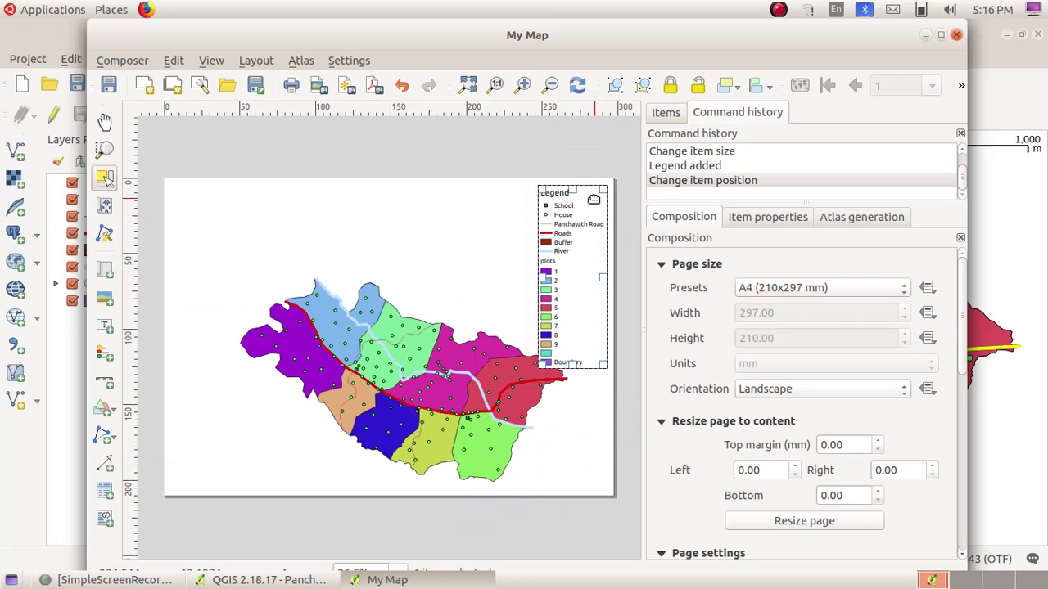
pyautogui.click(603, 432)
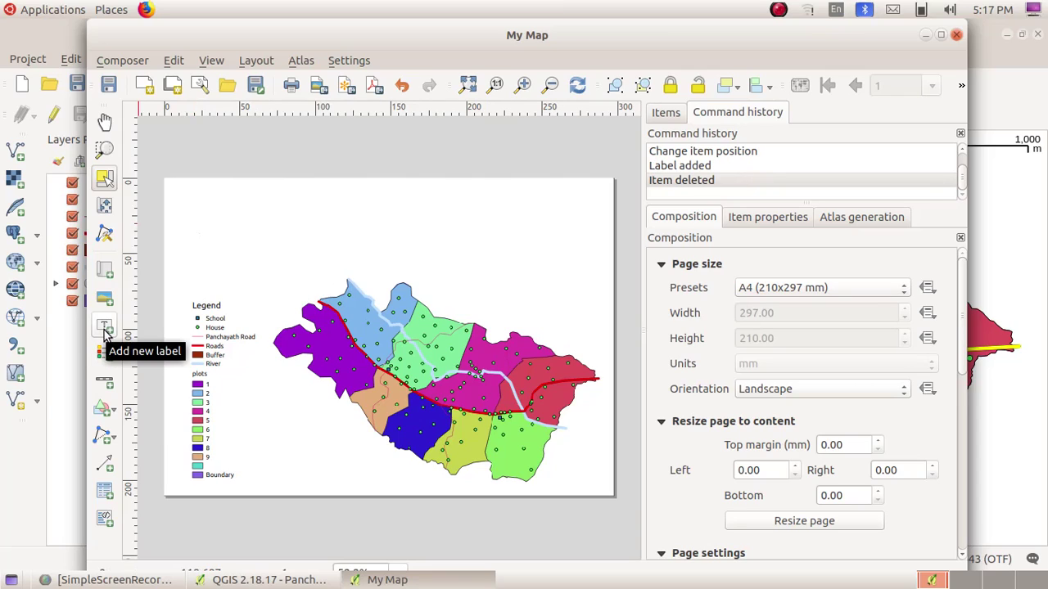
# Draw a label box at the page's top-left and change its text from 'QGIS' to 'My Map'.
pyautogui.click(104, 326)
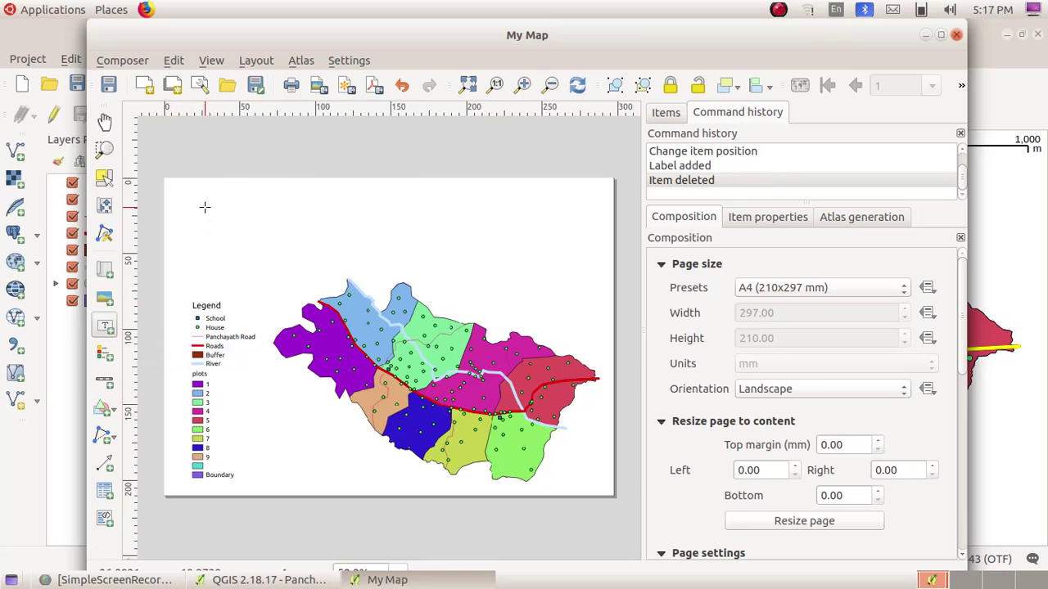
pyautogui.moveTo(204, 207); pyautogui.dragTo(328, 237)
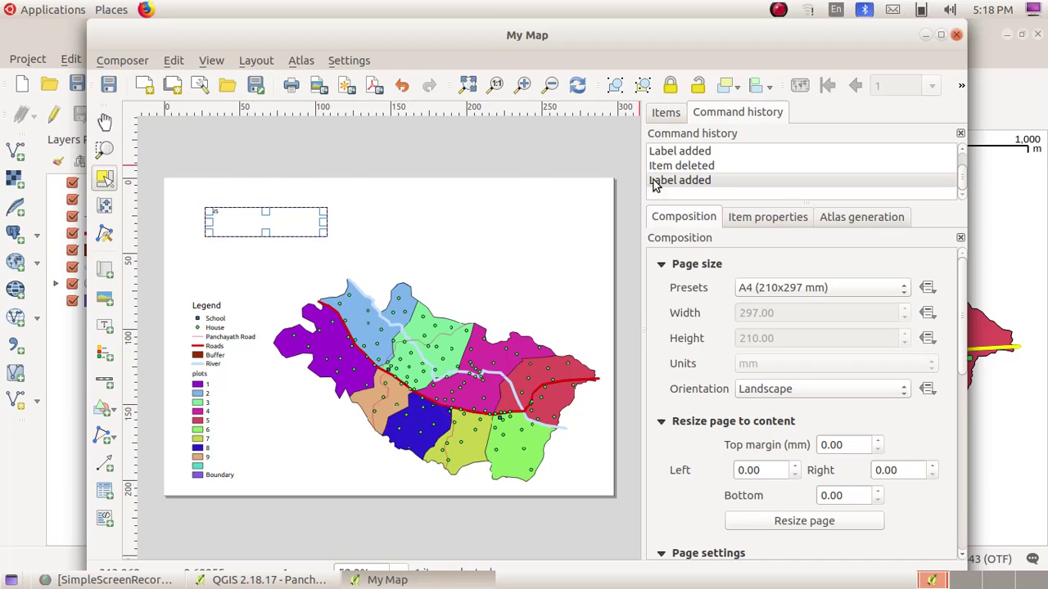
pyautogui.click(768, 217)
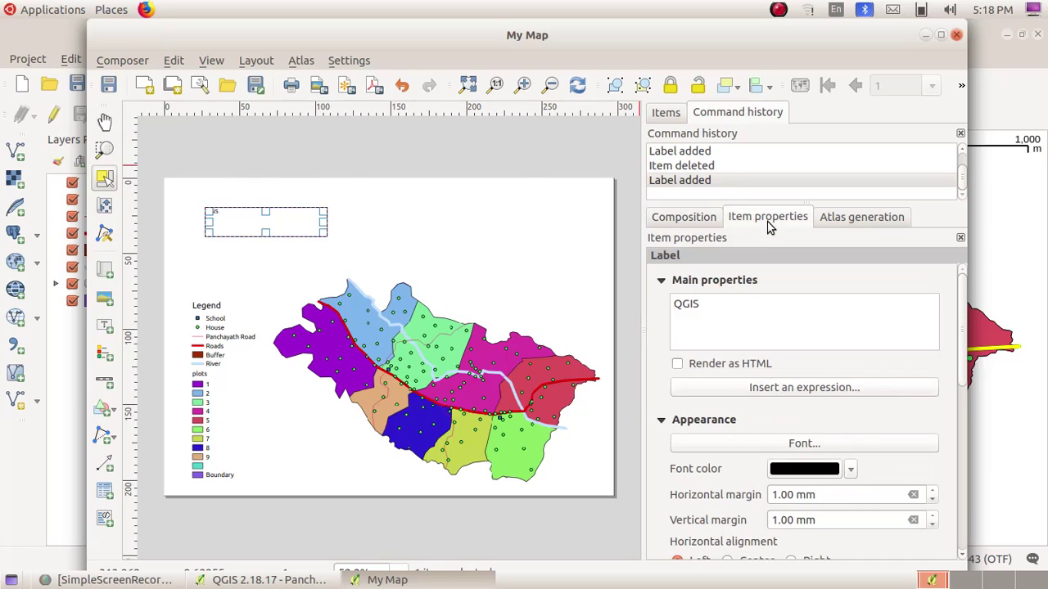
pyautogui.click(703, 307)
pyautogui.press('BackSpace')
pyautogui.press('BackSpace')
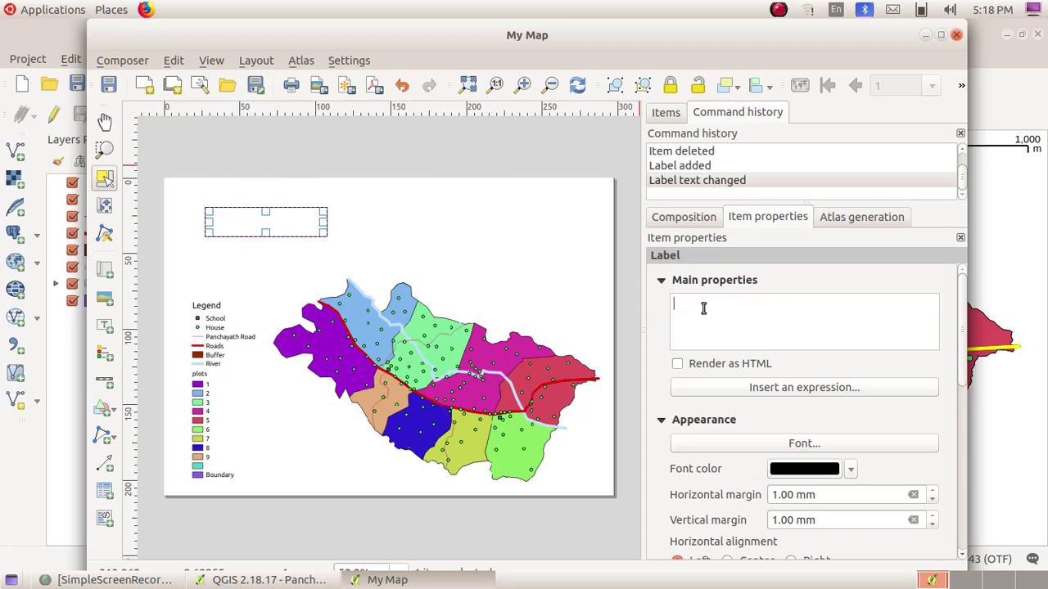
pyautogui.write('My Map')
# Set the title font to Bitstream Charter Bold Italic at size 24.
pyautogui.click(758, 444)
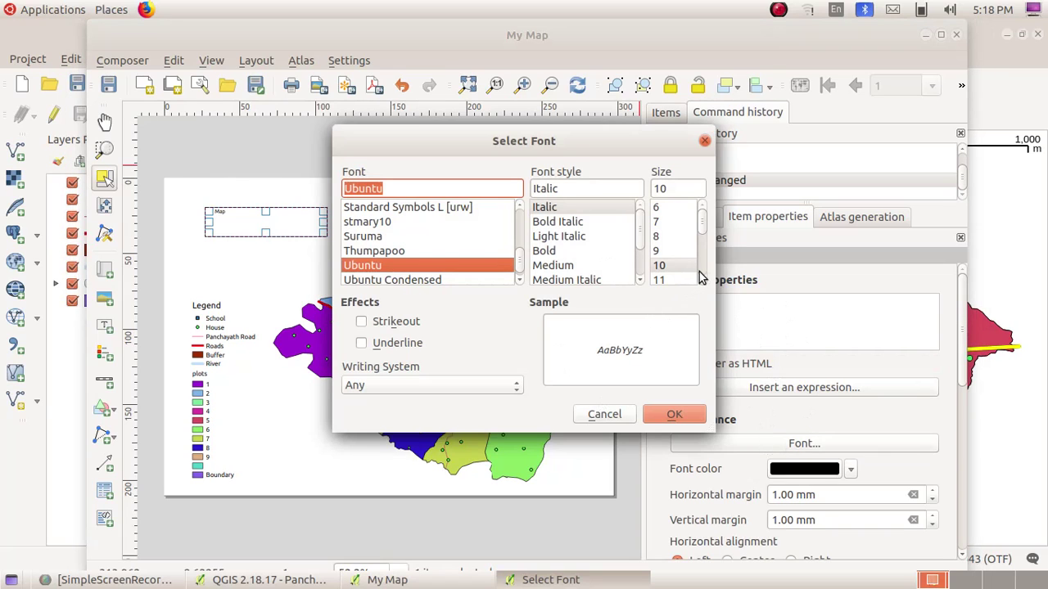
pyautogui.click(700, 237)
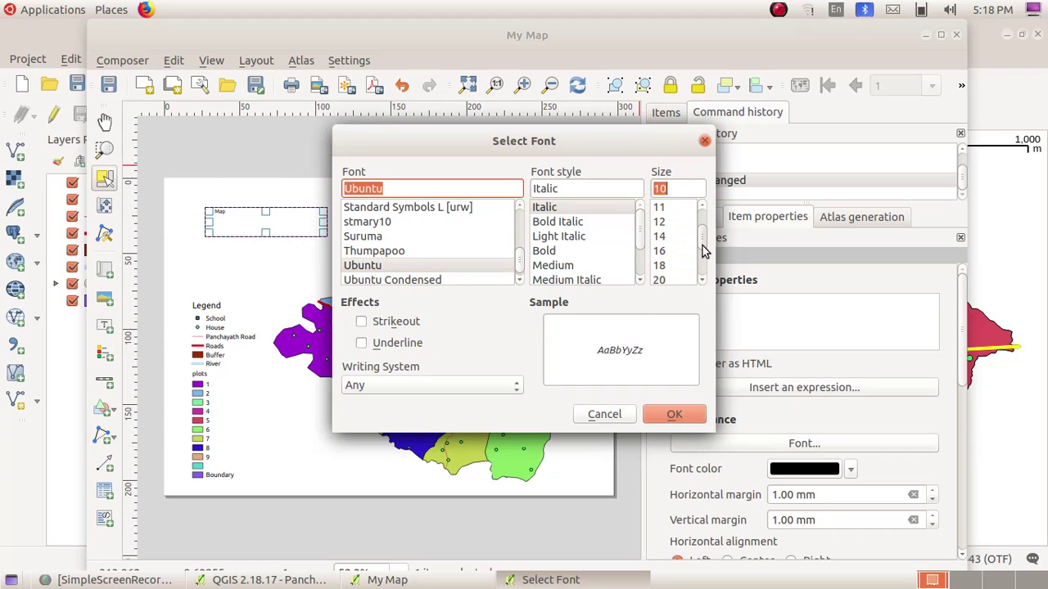
pyautogui.click(701, 254)
pyautogui.click(672, 266)
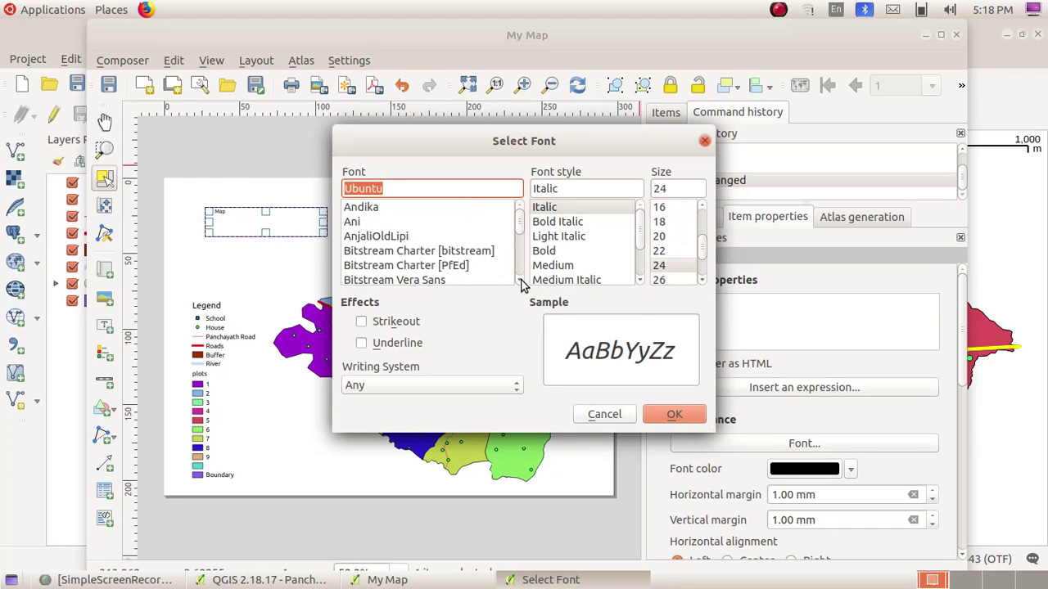
pyautogui.click(389, 256)
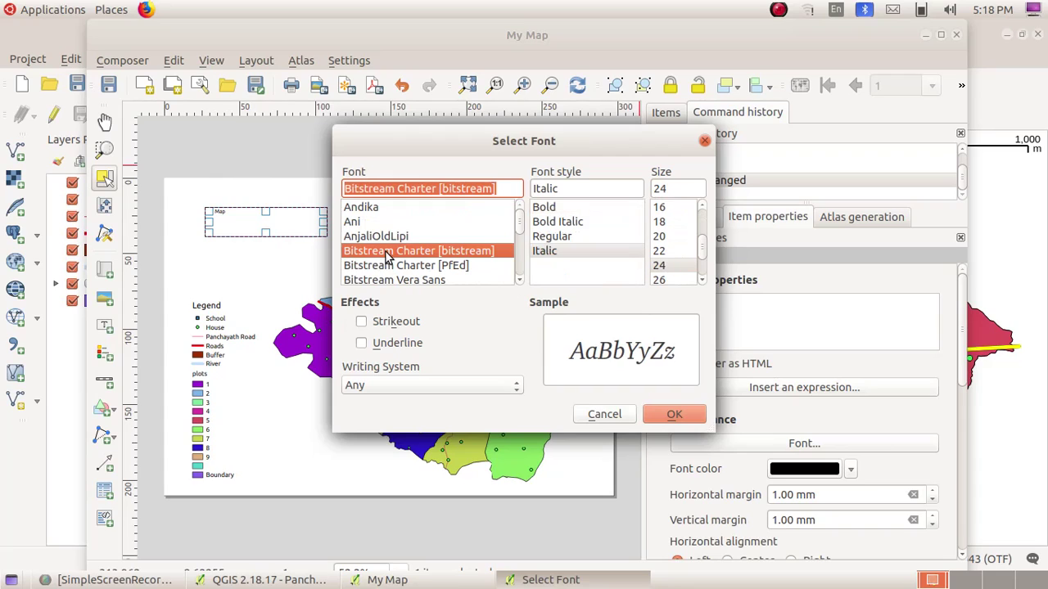
pyautogui.click(562, 223)
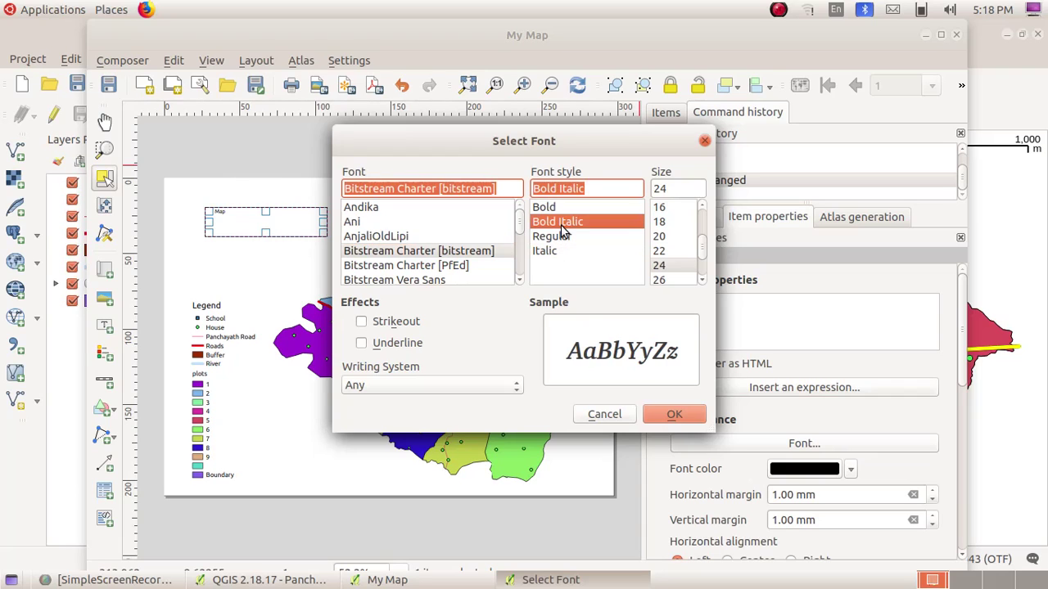
pyautogui.click(673, 416)
# Select the My Map title label on the layout.
pyautogui.click(349, 240)
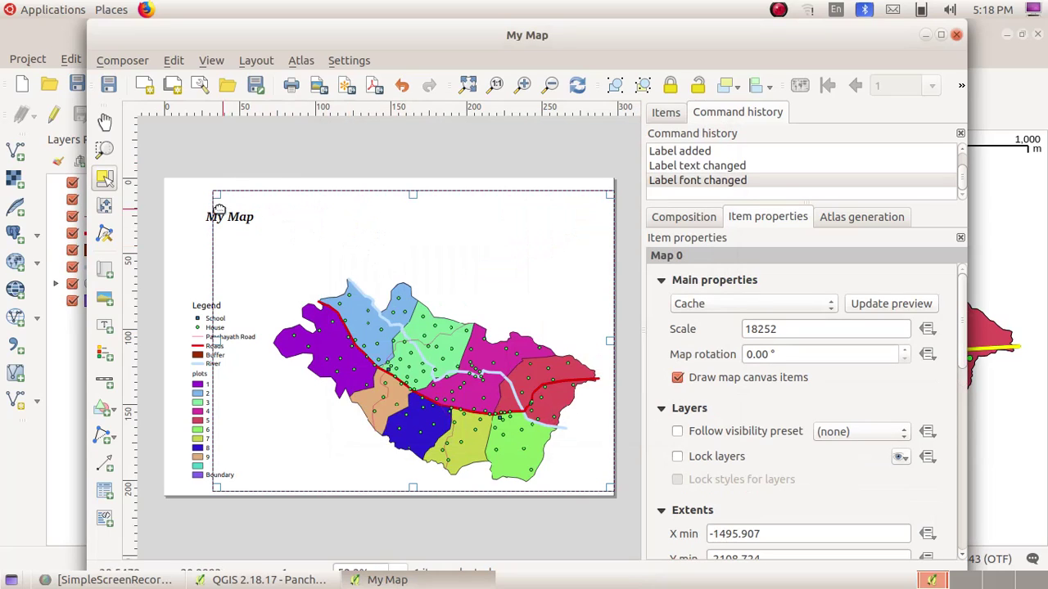
pyautogui.click(197, 229)
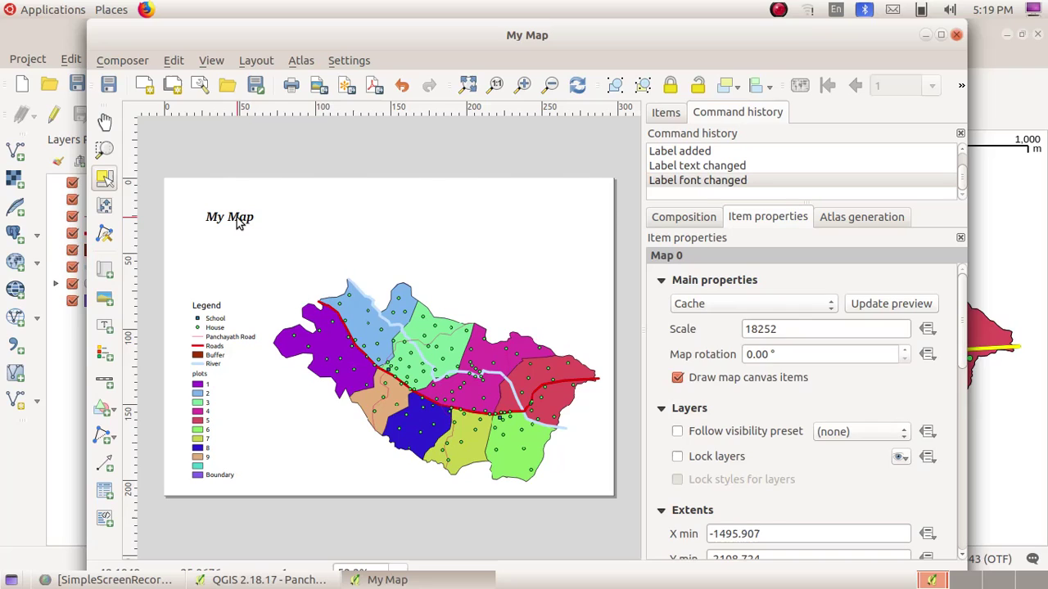
pyautogui.click(237, 218)
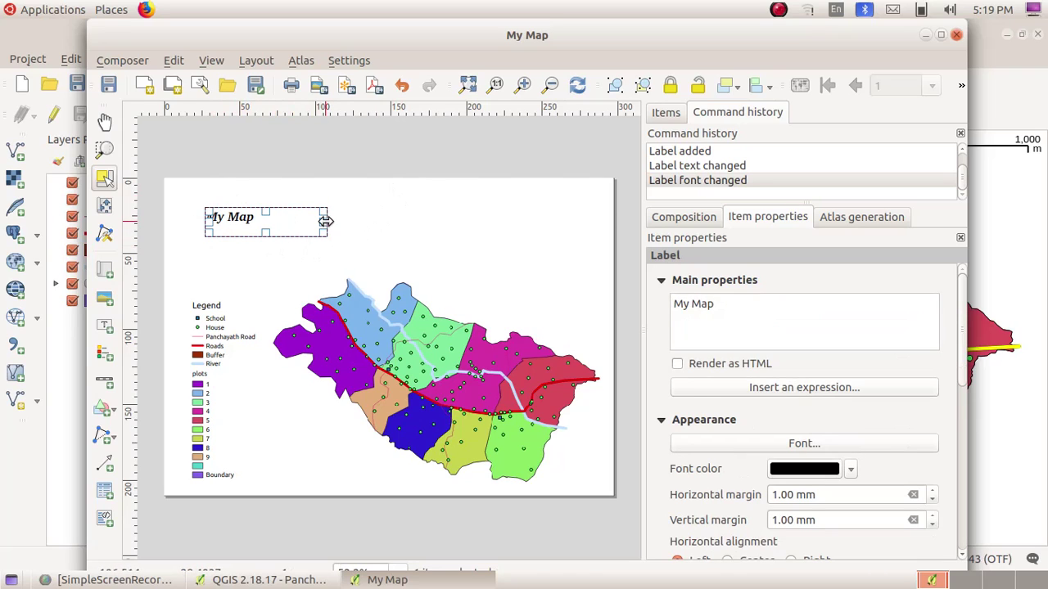
# Narrow the title's label box to fit the text and make the text red.
pyautogui.moveTo(326, 221); pyautogui.dragTo(277, 221)
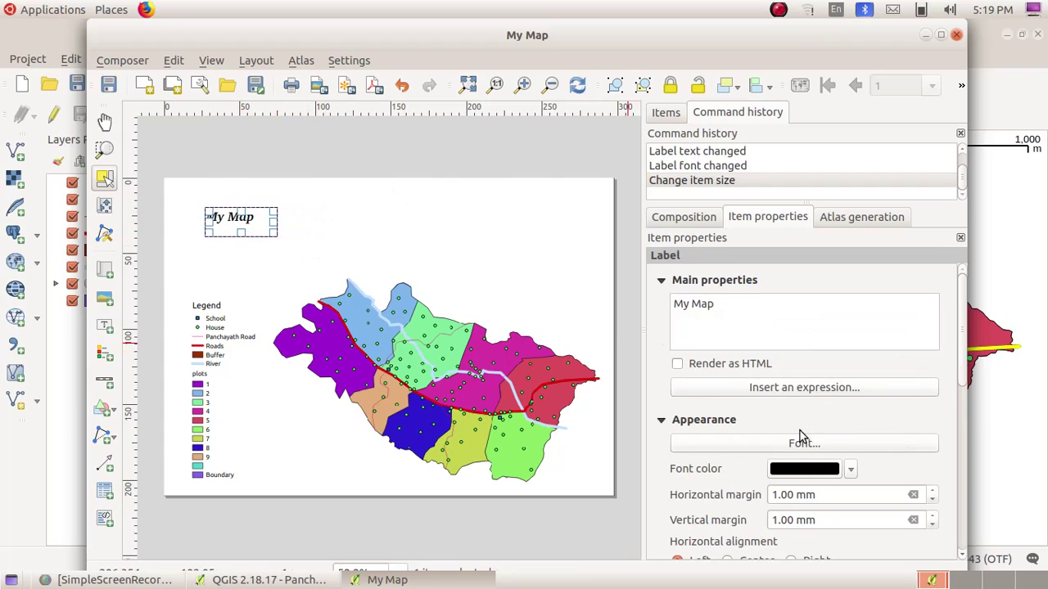
pyautogui.click(852, 471)
pyautogui.click(873, 485)
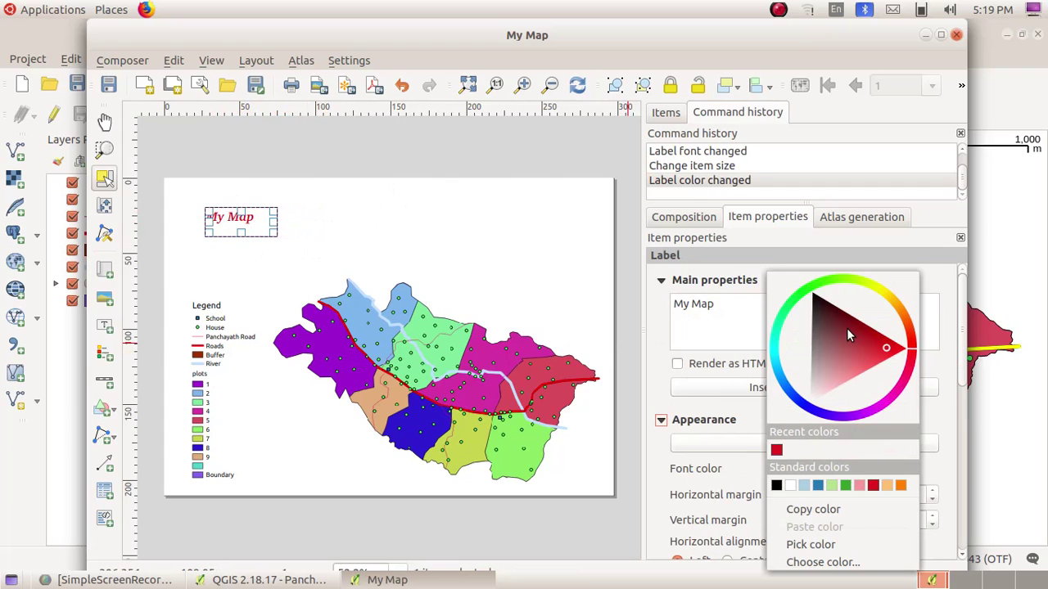
pyautogui.click(849, 335)
pyautogui.click(498, 178)
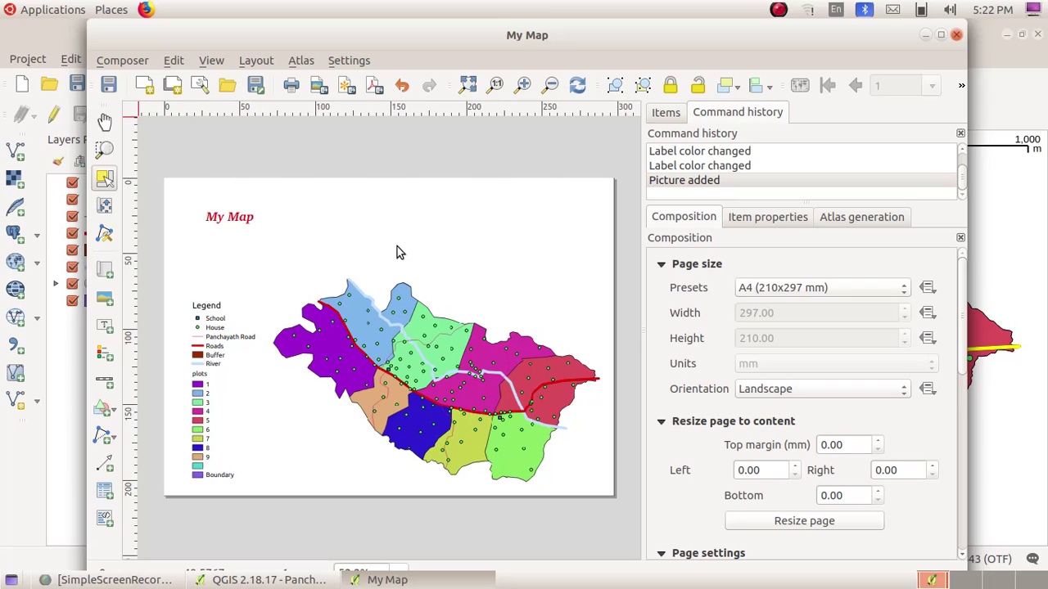
# Export the layout as 'My Map.pdf' to the Desktop.
pyautogui.click(132, 66)
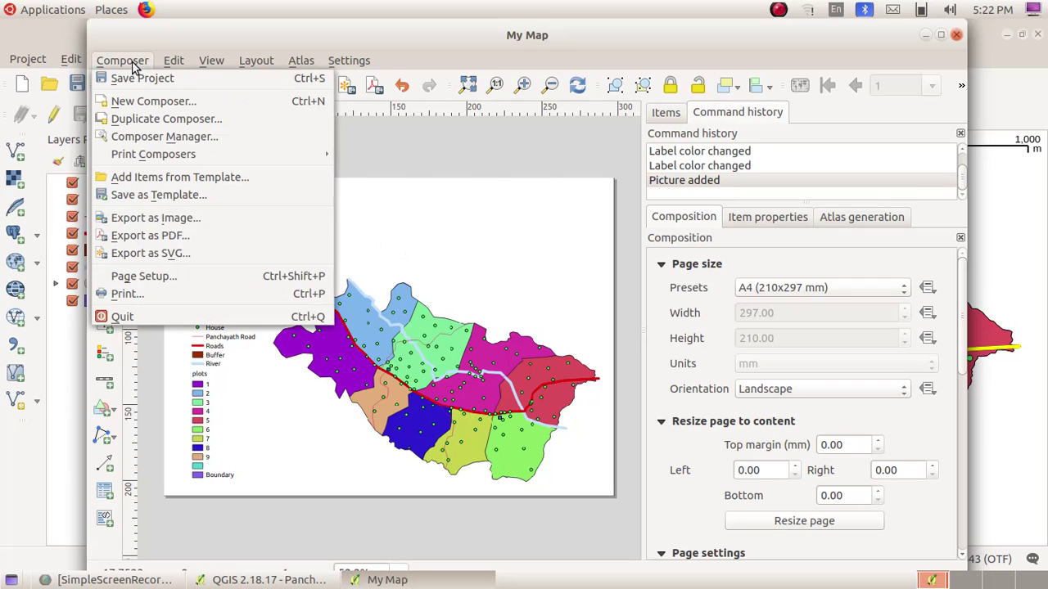
pyautogui.click(171, 236)
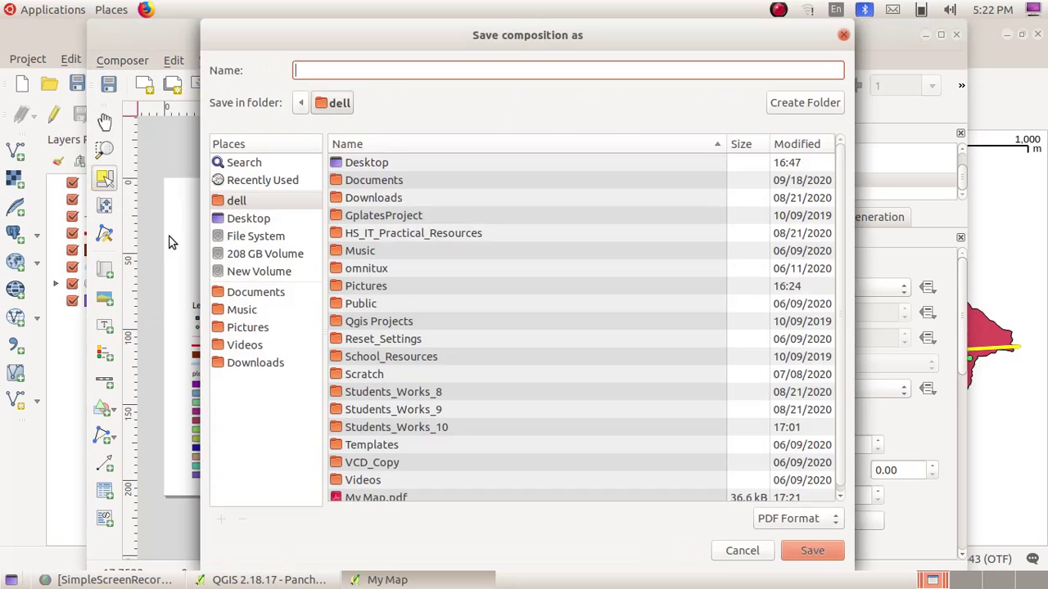
pyautogui.click(243, 223)
pyautogui.click(322, 72)
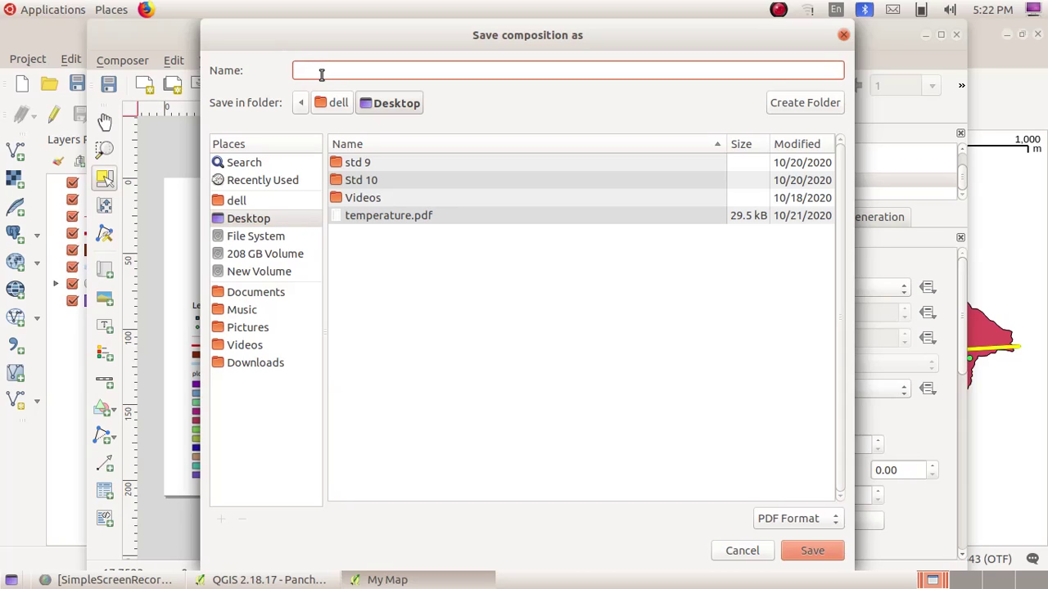
pyautogui.write('My Map')
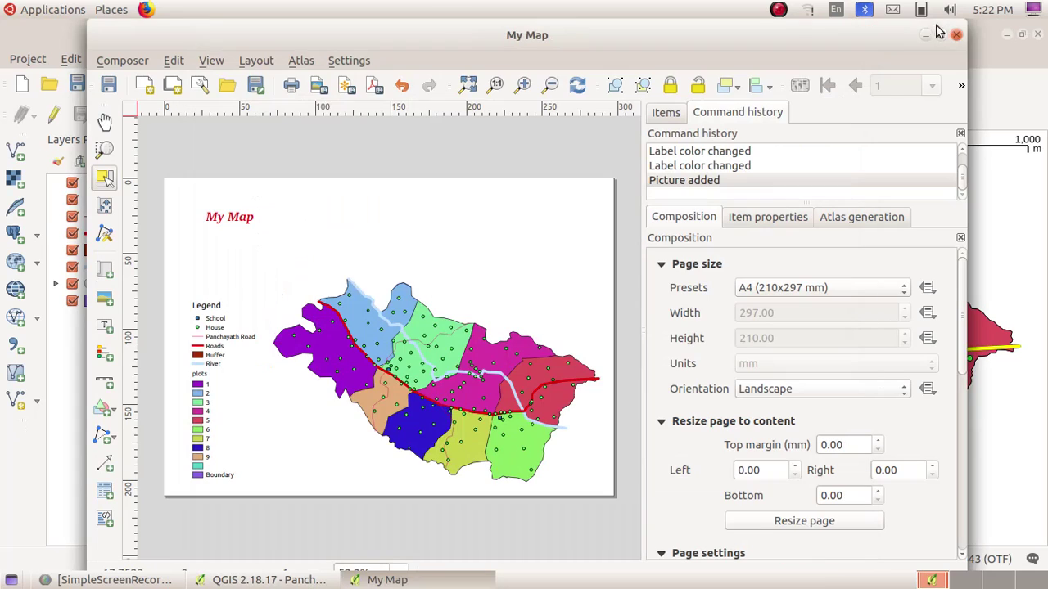
pyautogui.press('Return')
# Open My Map.pdf from the desktop to check the title, map and legend, then close it.
pyautogui.click(925, 36)
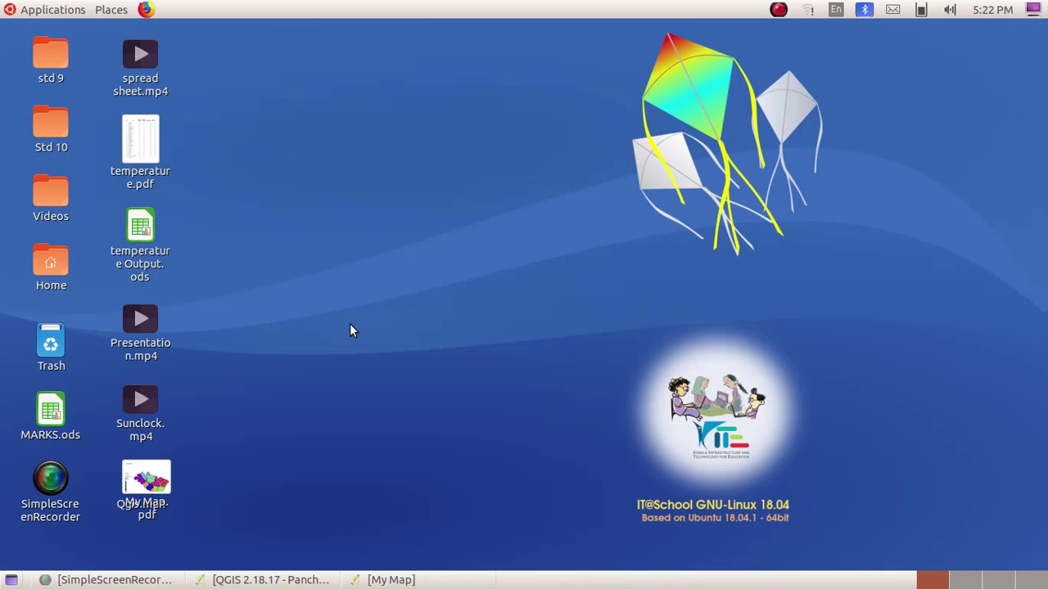
pyautogui.click(141, 483)
pyautogui.doubleClick(140, 484)
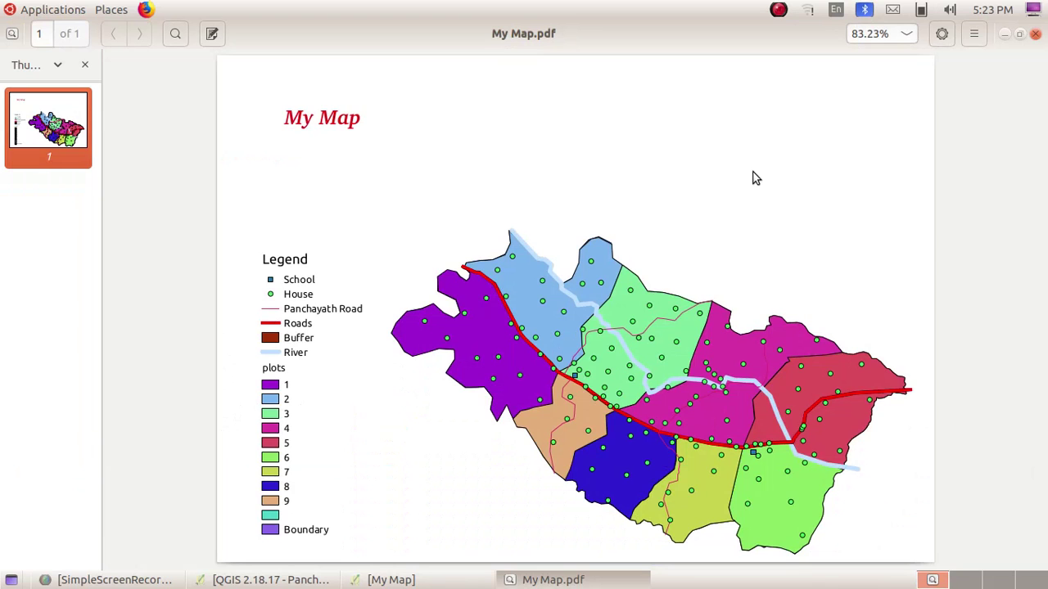
pyautogui.hotkey('ctrl', 'w')
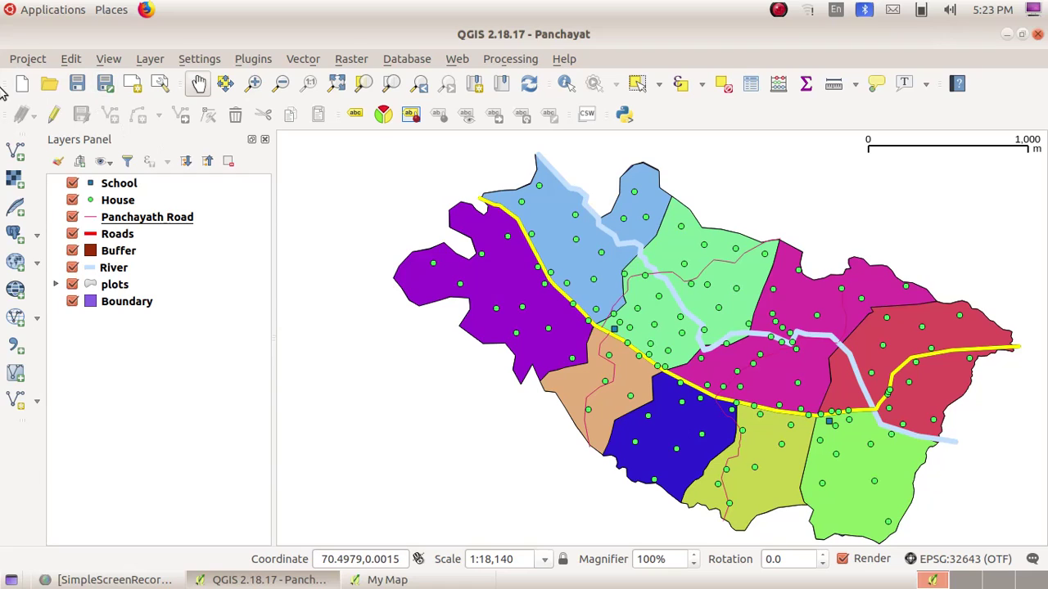
# Save the project as 'My Map' in the dell/Students_Works_10 folder.
pyautogui.click(27, 63)
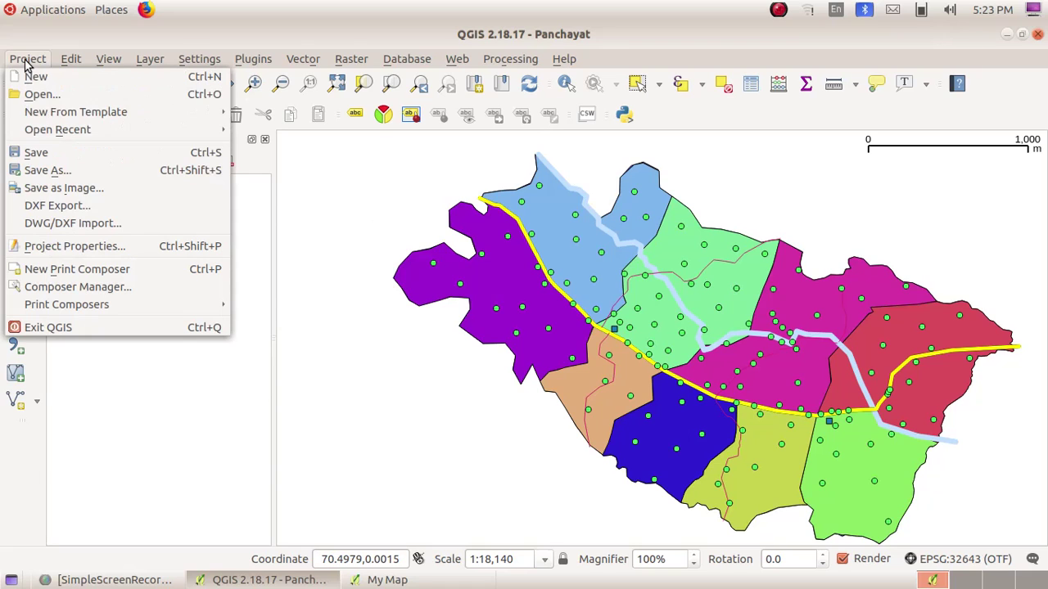
pyautogui.click(48, 170)
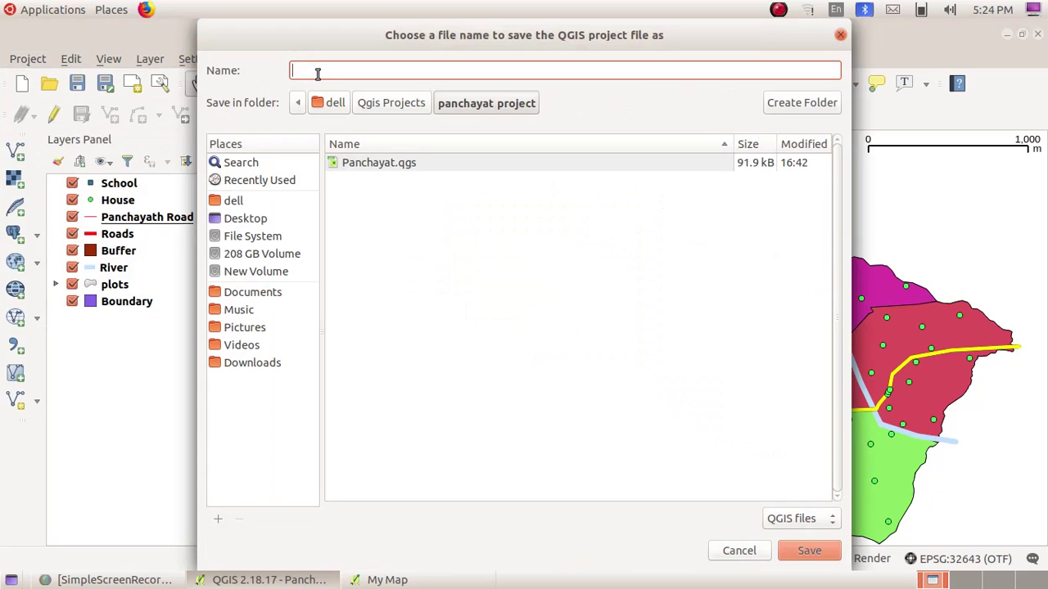
pyautogui.write('My Map')
pyautogui.click(332, 102)
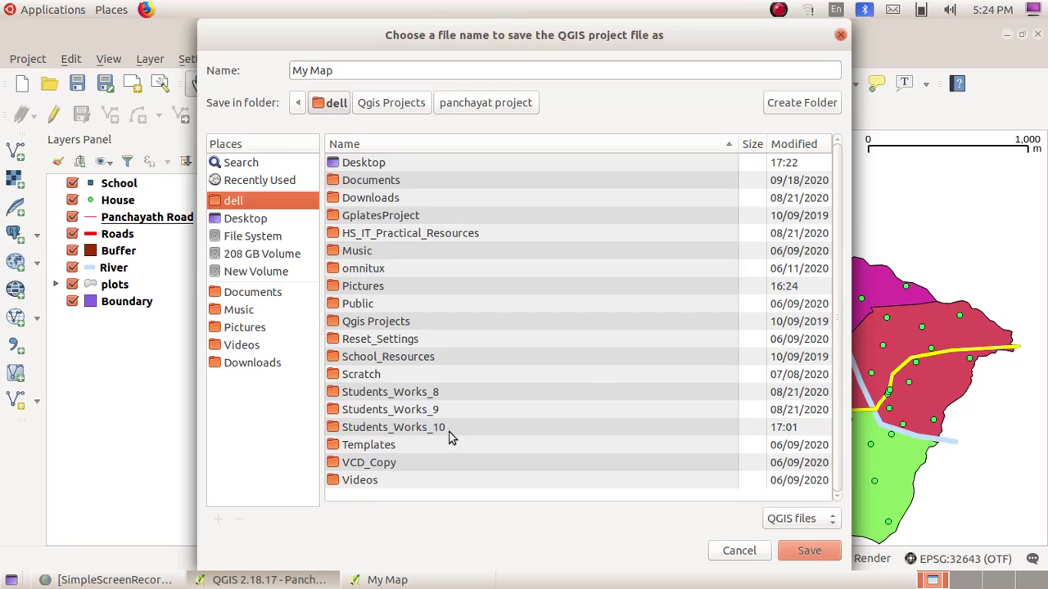
pyautogui.doubleClick(447, 430)
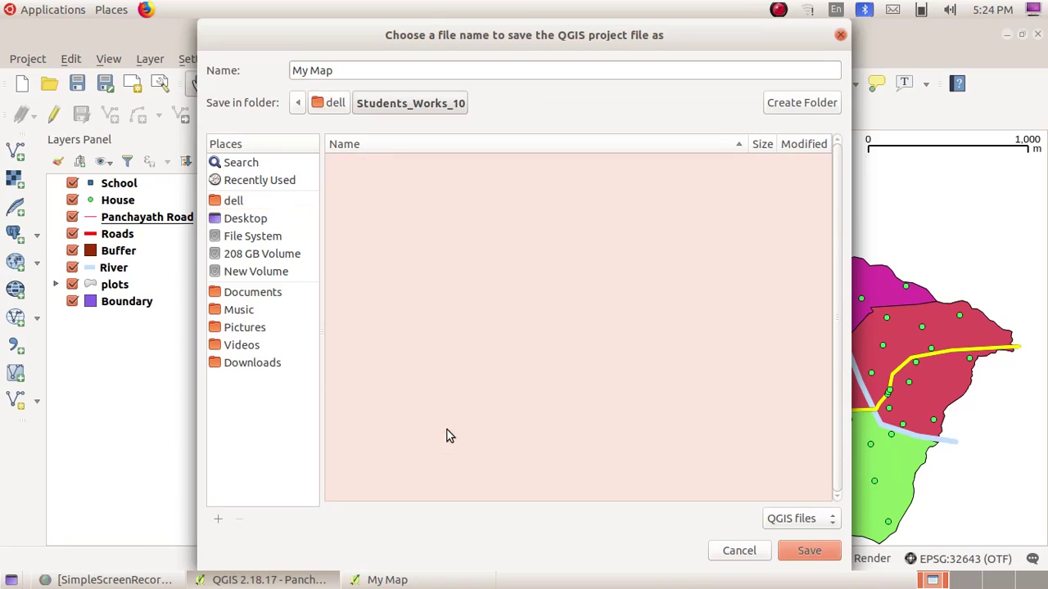
pyautogui.click(809, 550)
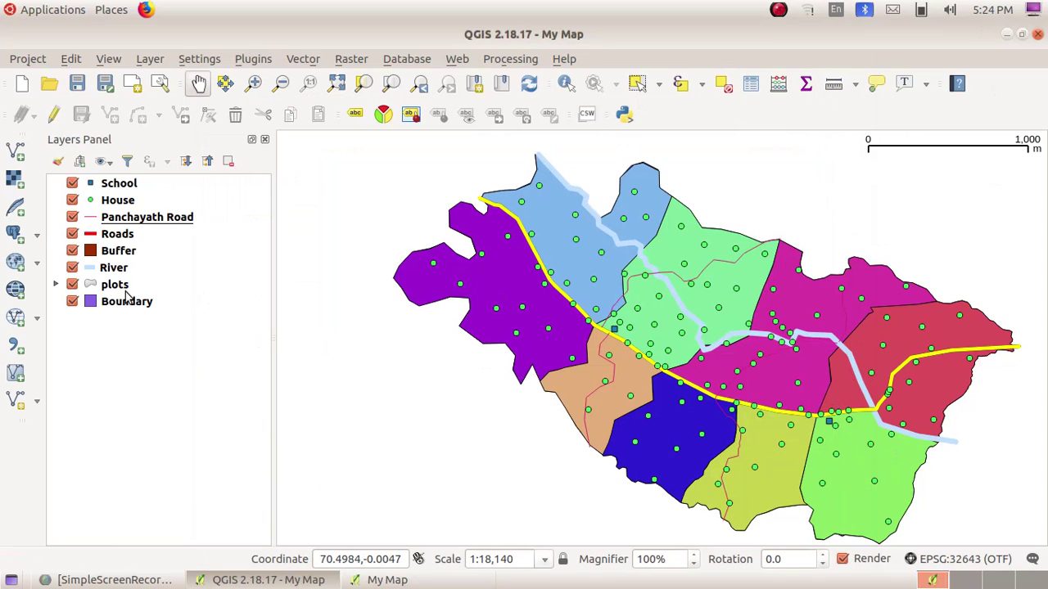
# Exit QGIS and move the My Map.pdf desktop icon beside temperature.pdf.
pyautogui.click(33, 61)
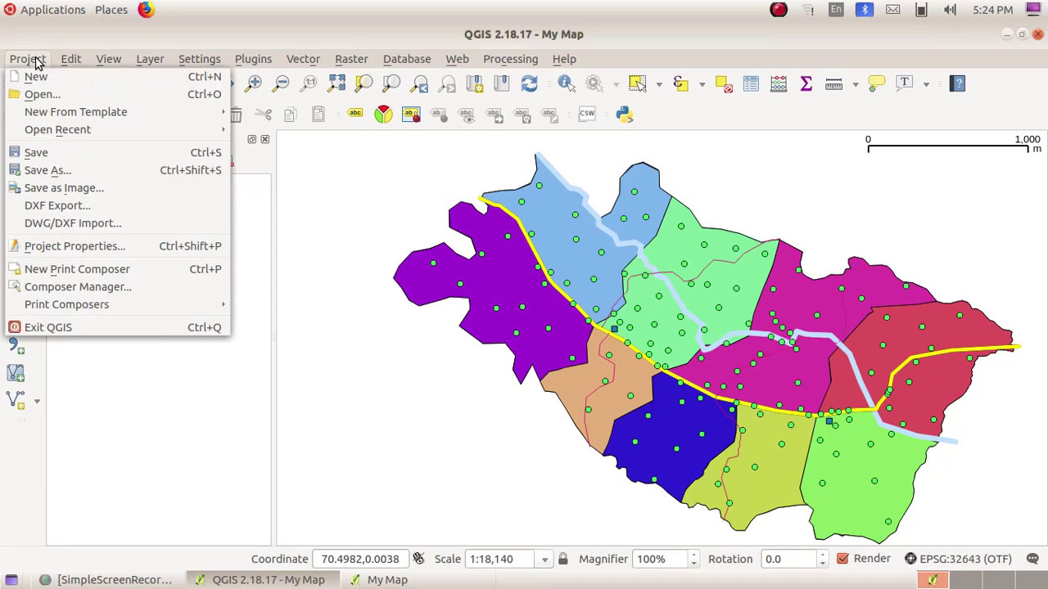
pyautogui.click(108, 323)
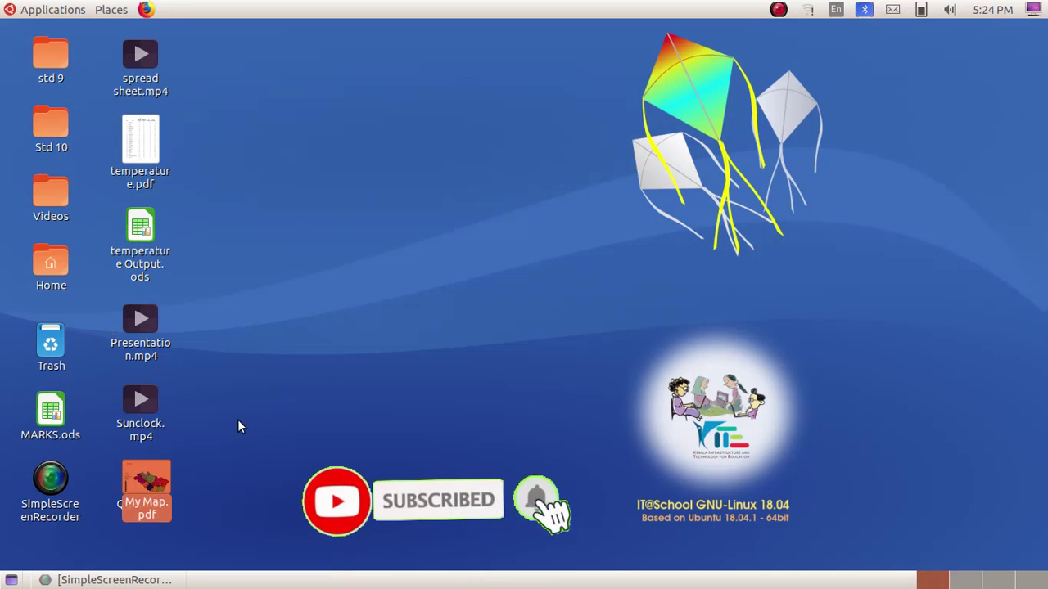
pyautogui.moveTo(148, 486); pyautogui.dragTo(275, 162)
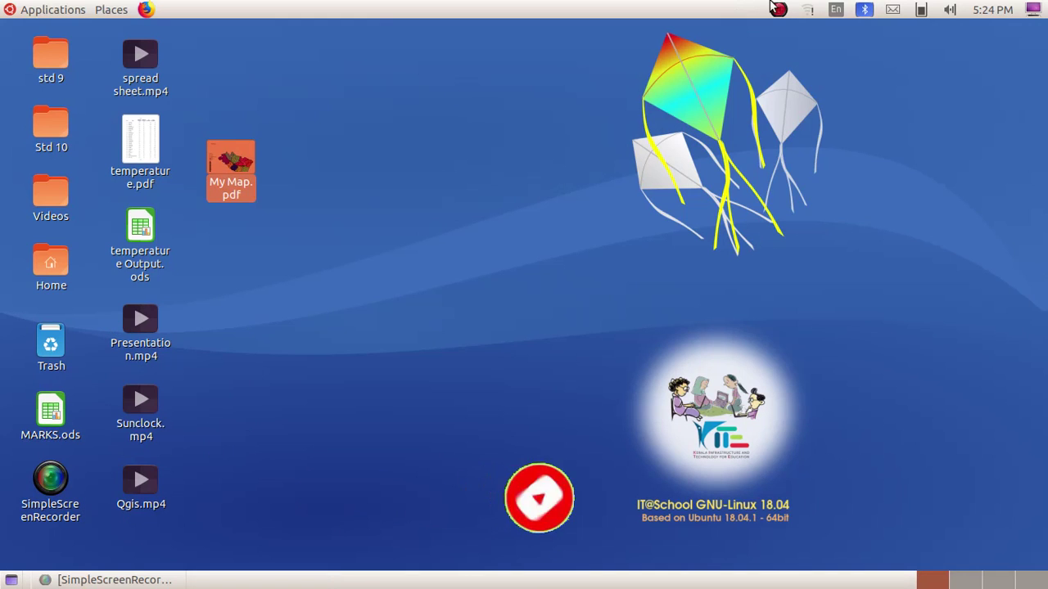